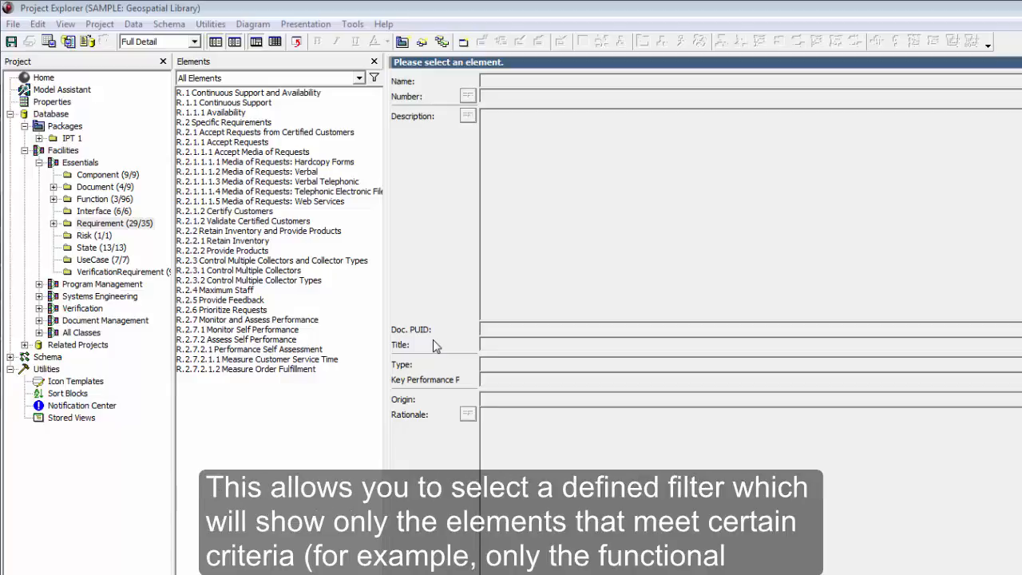
# - Apply the predefined Functional Requirements filter to the Requirement list
pyautogui.click(359, 78)
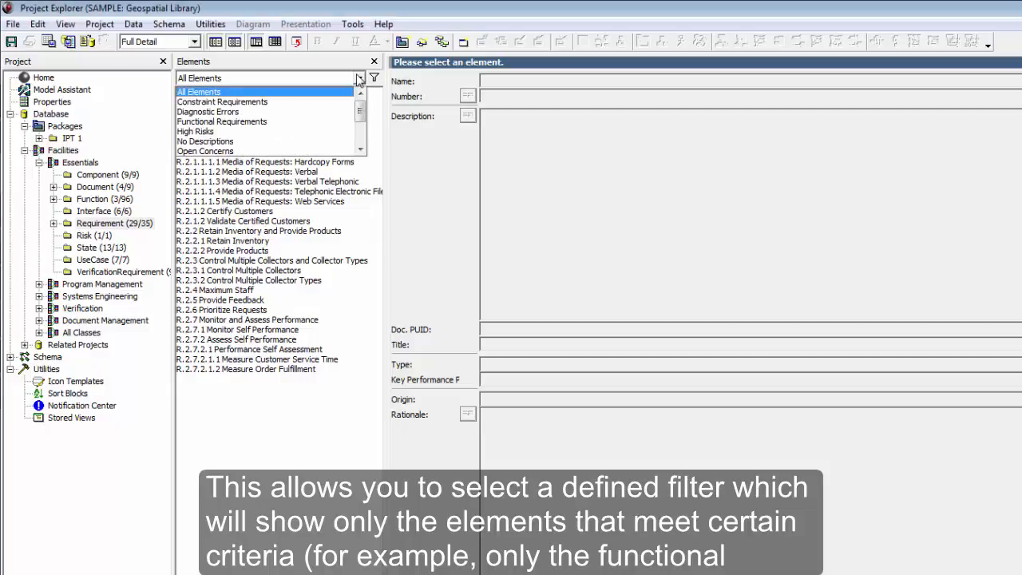
pyautogui.click(331, 121)
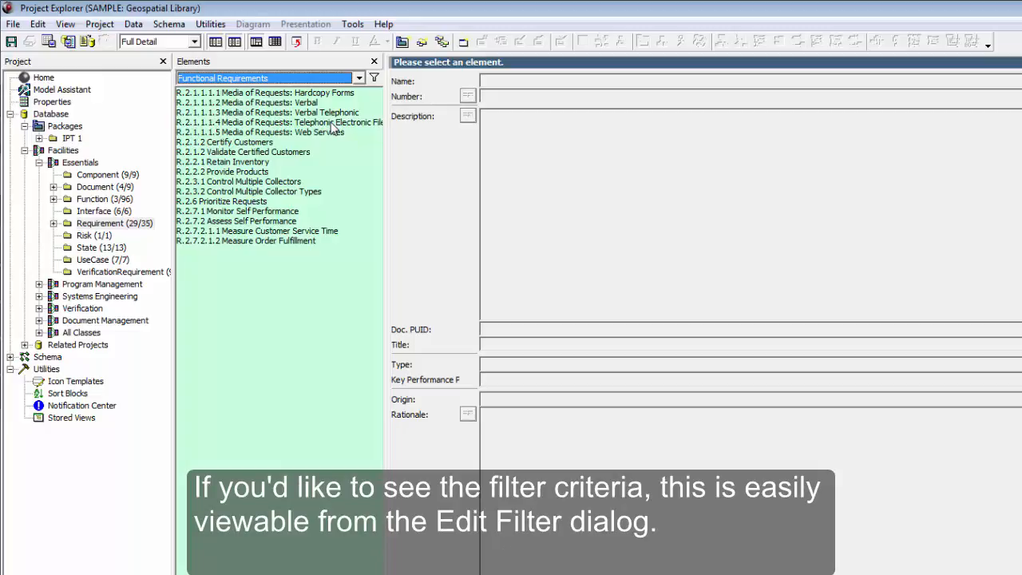
# - Open the Filter Dialog on the current Functional Requirements filter from the Data menu
pyautogui.click(141, 27)
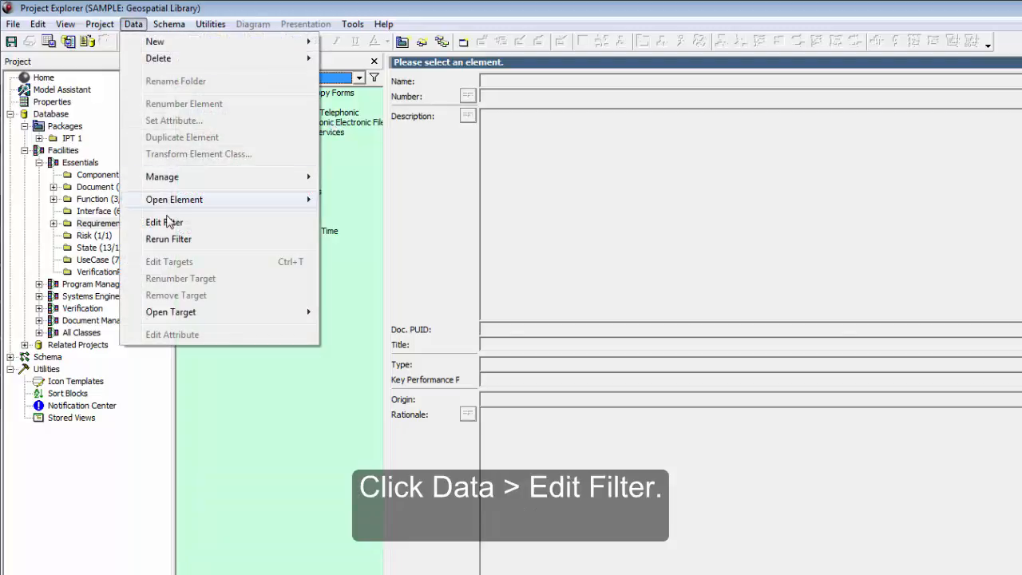
pyautogui.click(165, 222)
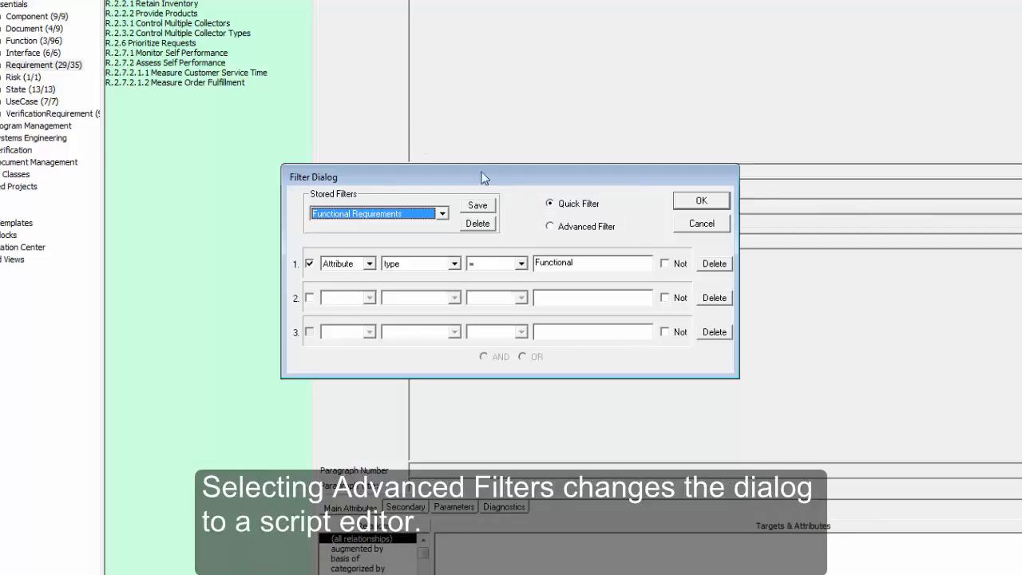
pyautogui.click(553, 226)
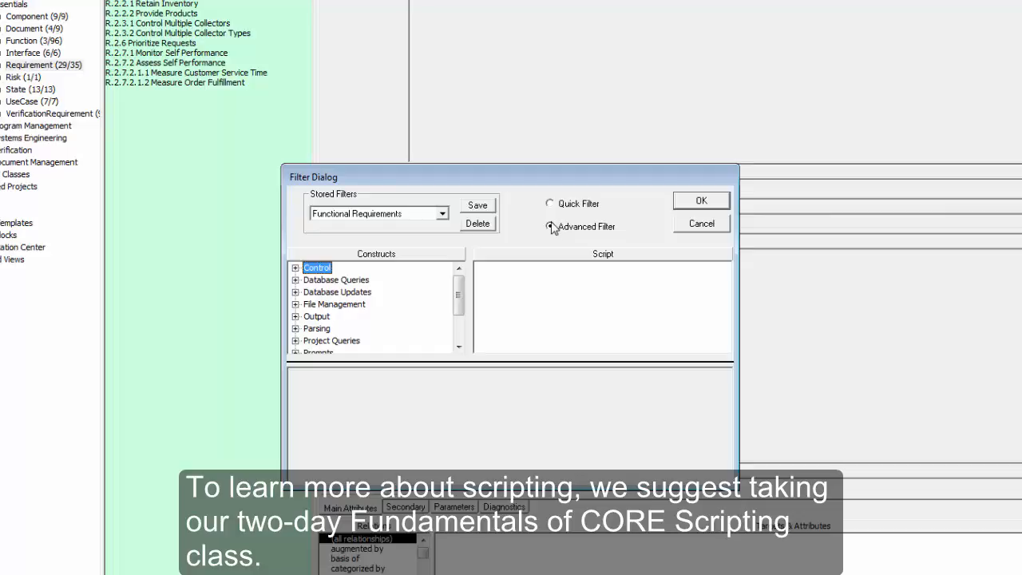
pyautogui.click(551, 205)
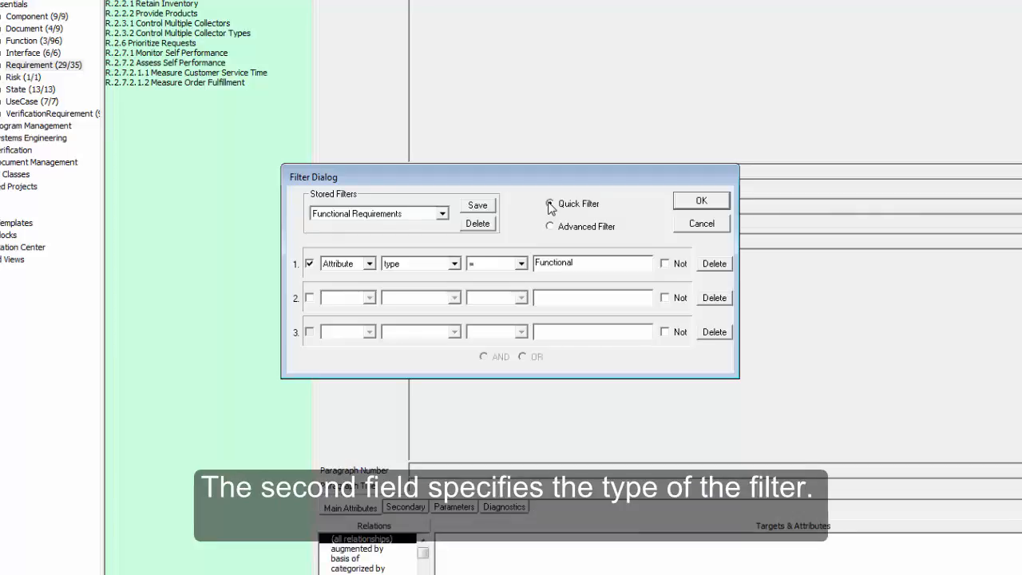
pyautogui.click(369, 264)
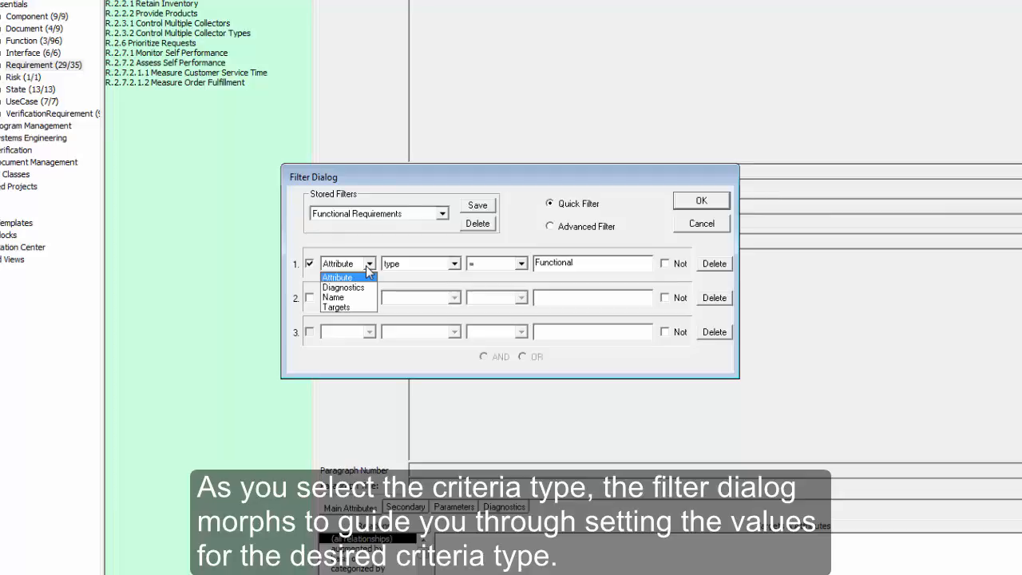
pyautogui.click(367, 271)
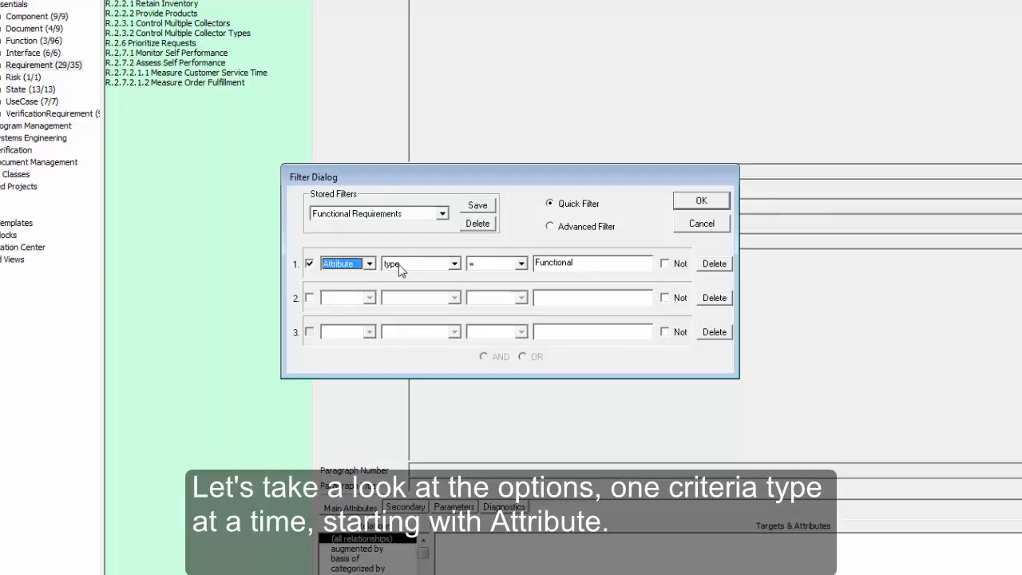
# - Keep 'type' as the row 1 attribute and list its comparison operators
pyautogui.click(418, 268)
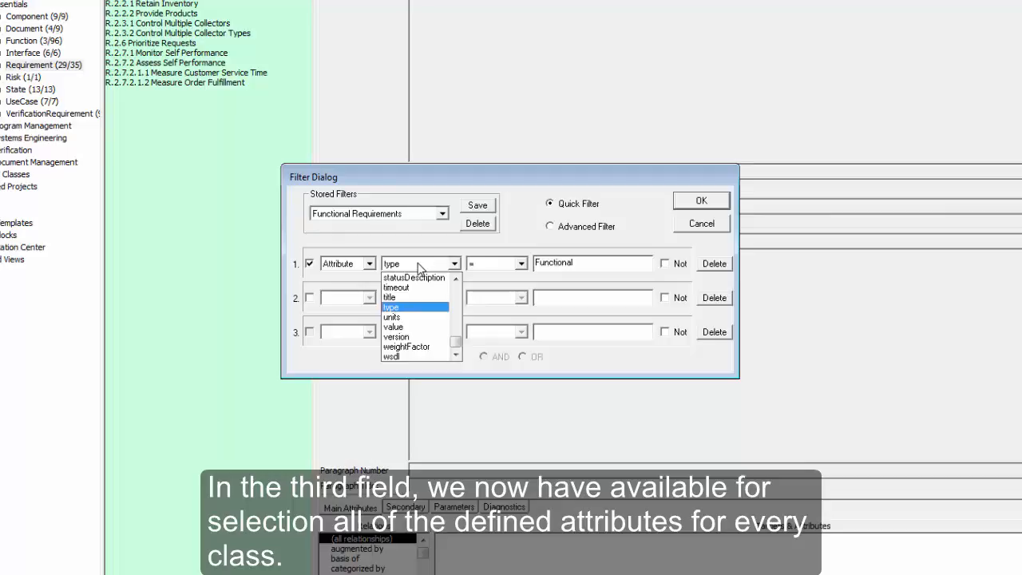
pyautogui.click(419, 269)
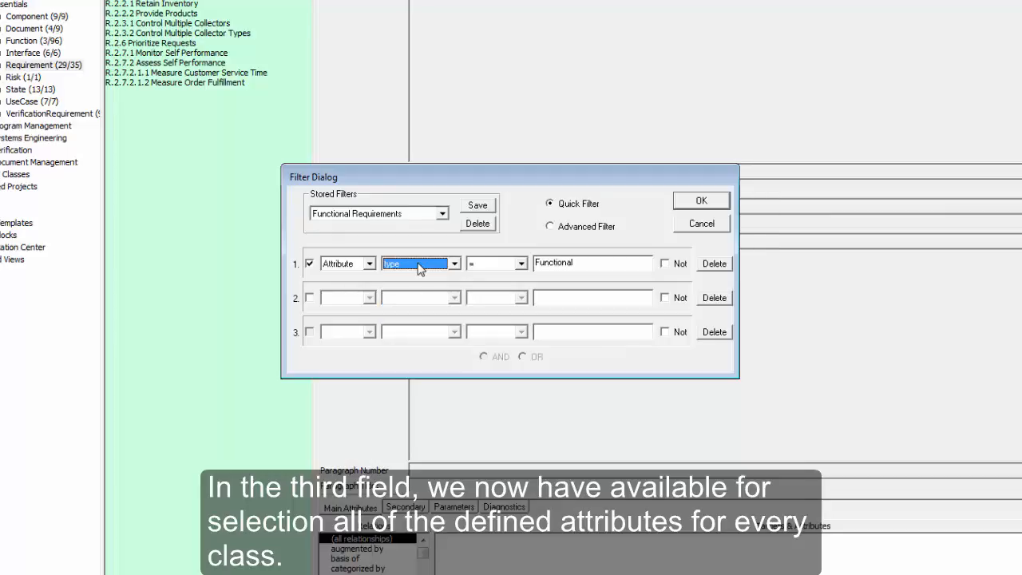
pyautogui.click(480, 265)
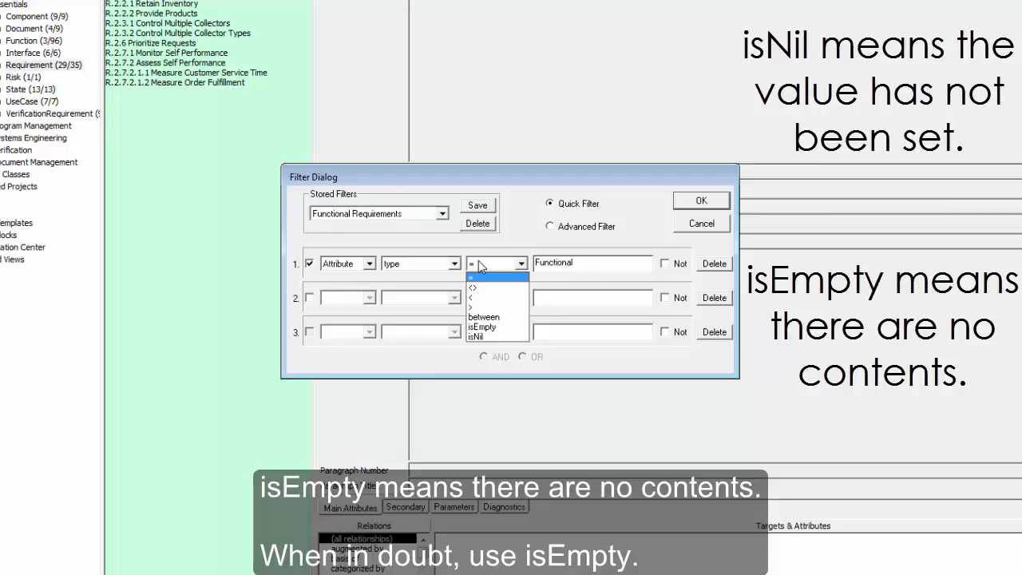
# - Negate the type = Functional criterion and apply the filter without saving it
pyautogui.click(478, 261)
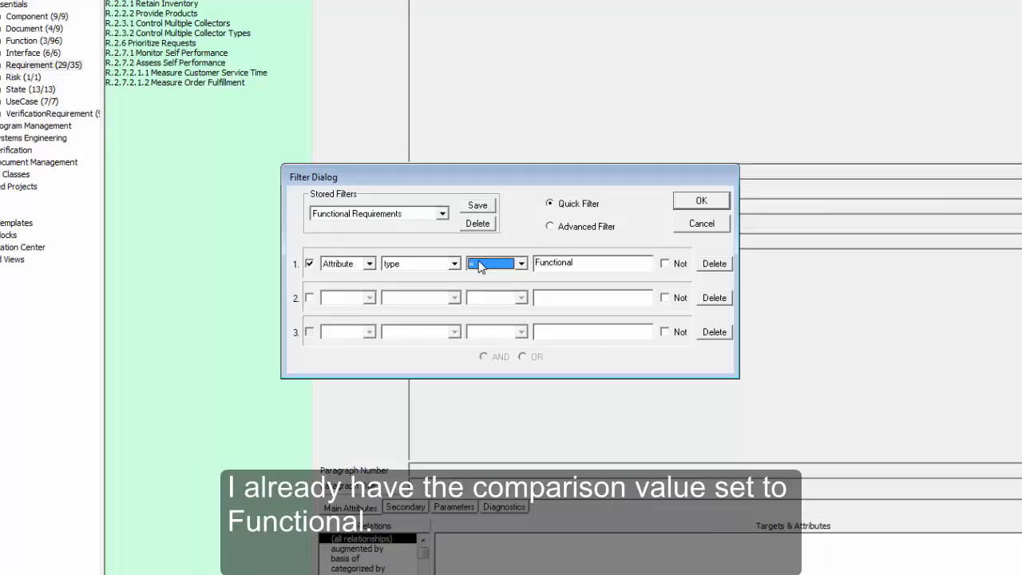
pyautogui.click(663, 264)
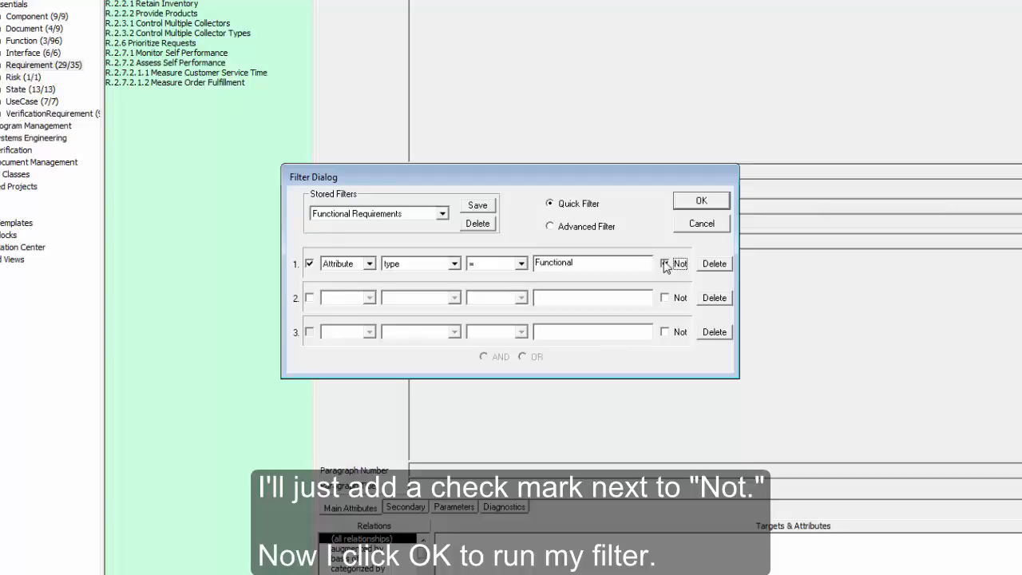
pyautogui.click(692, 206)
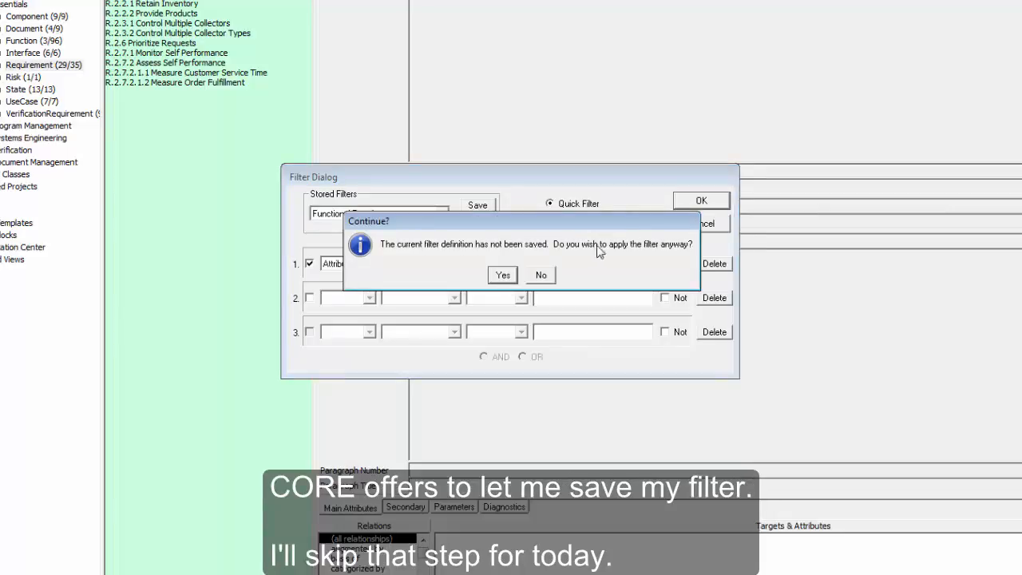
pyautogui.click(505, 277)
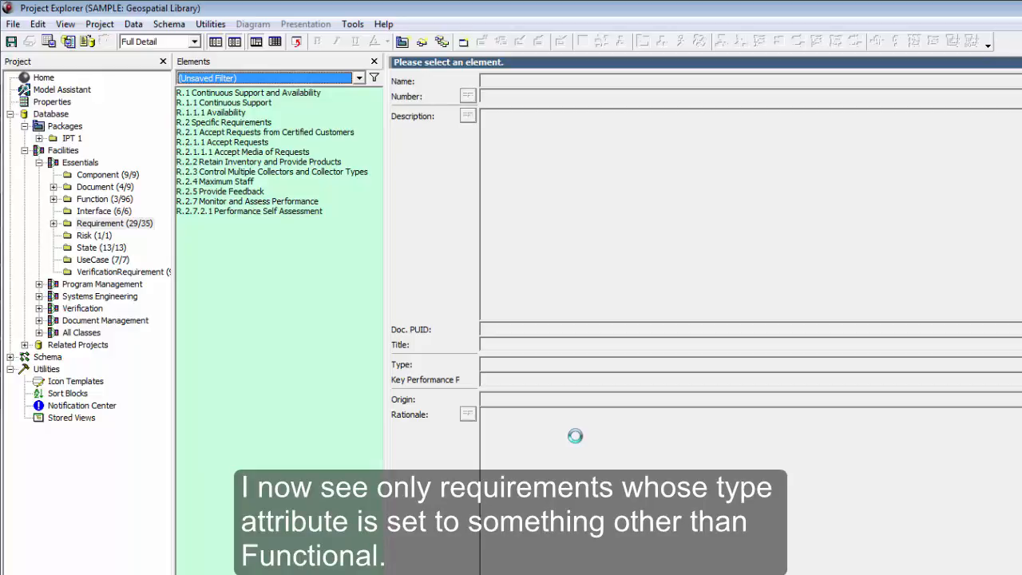
# - Reopen the Filter Dialog from the Data menu on the negated type = Functional filter
pyautogui.click(132, 23)
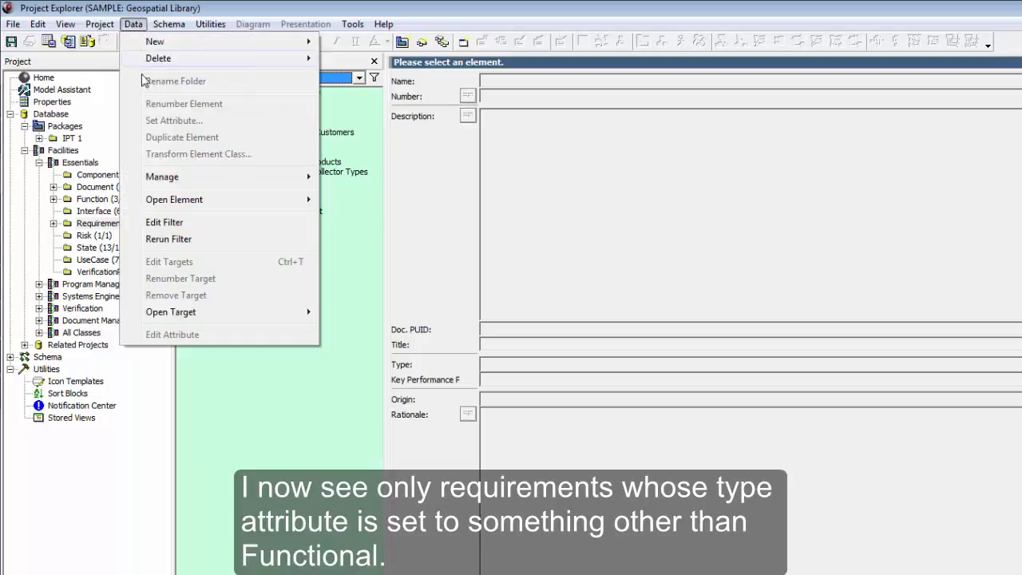
pyautogui.click(163, 222)
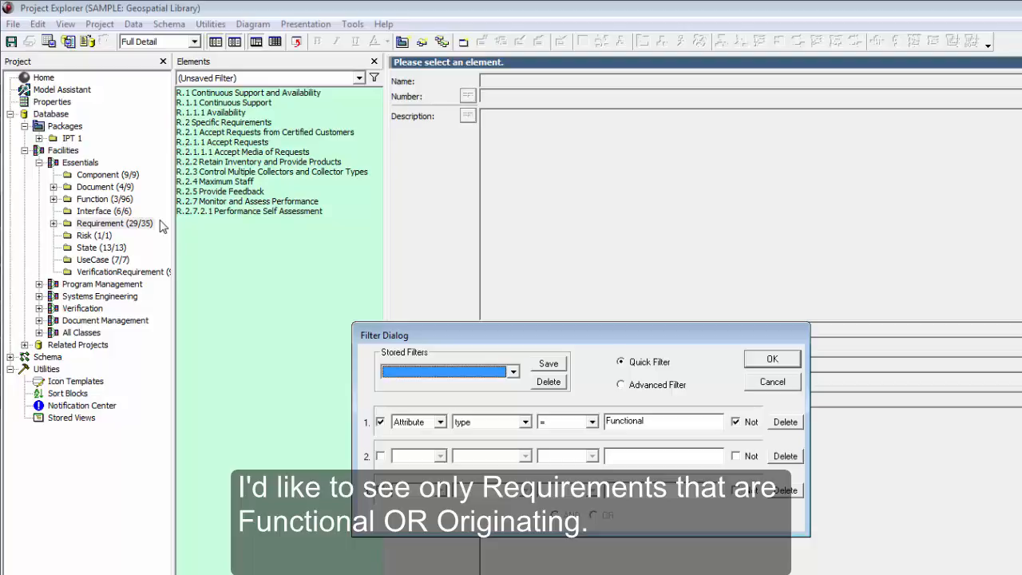
# - Remove the Not from type = Functional and enable a second Attribute criterion
pyautogui.click(736, 423)
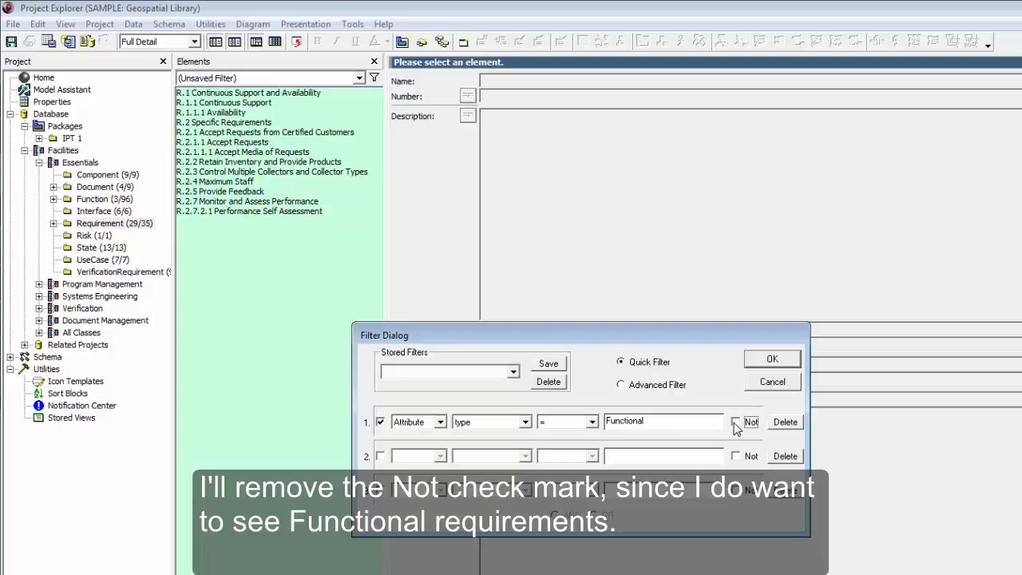
pyautogui.click(381, 457)
pyautogui.click(402, 460)
pyautogui.click(407, 472)
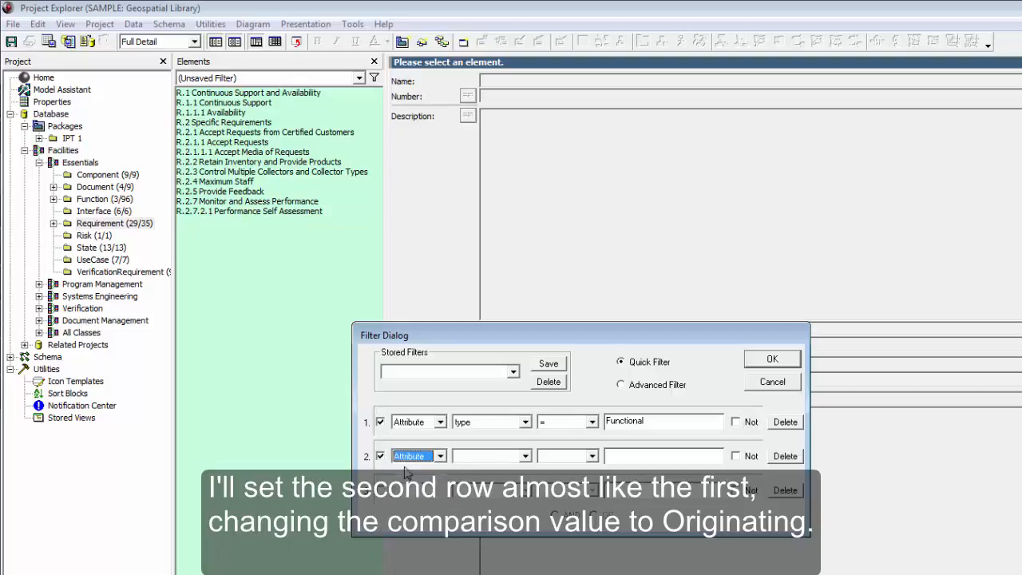
# - Set the second criterion to type = Originating
pyautogui.click(516, 459)
pyautogui.scroll(-5, 491, 511)
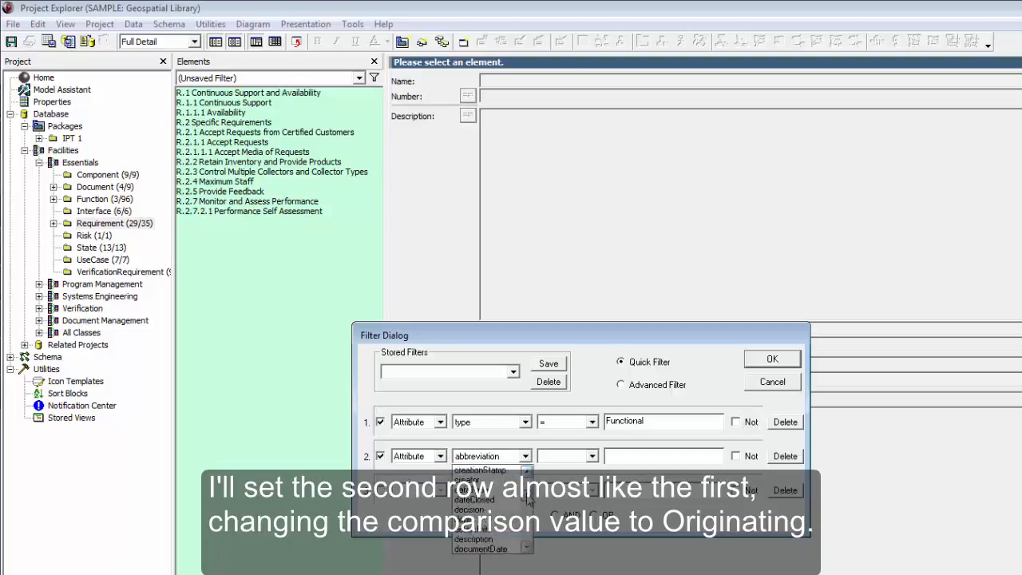
pyautogui.scroll(-4, 519, 531)
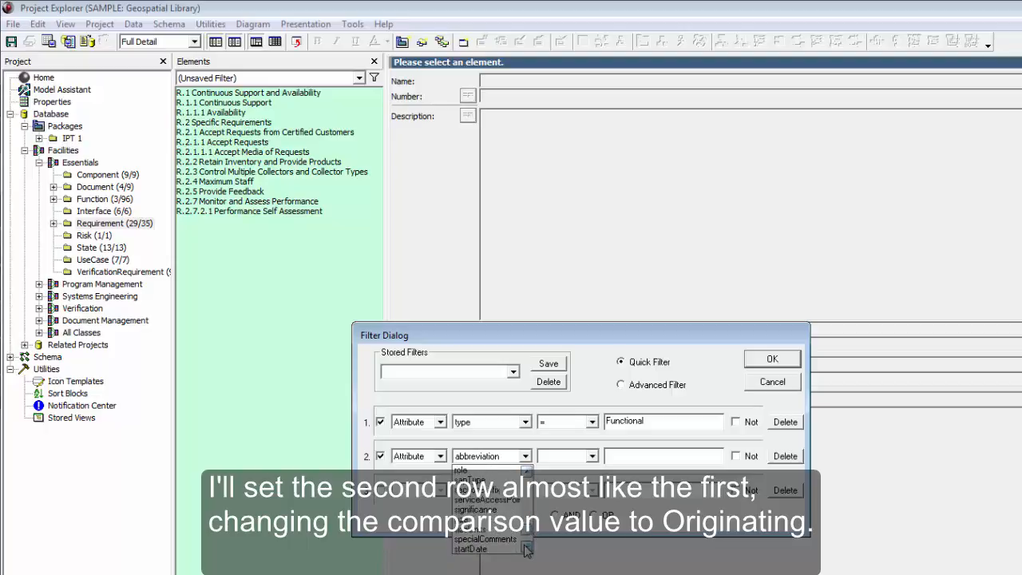
pyautogui.click(502, 529)
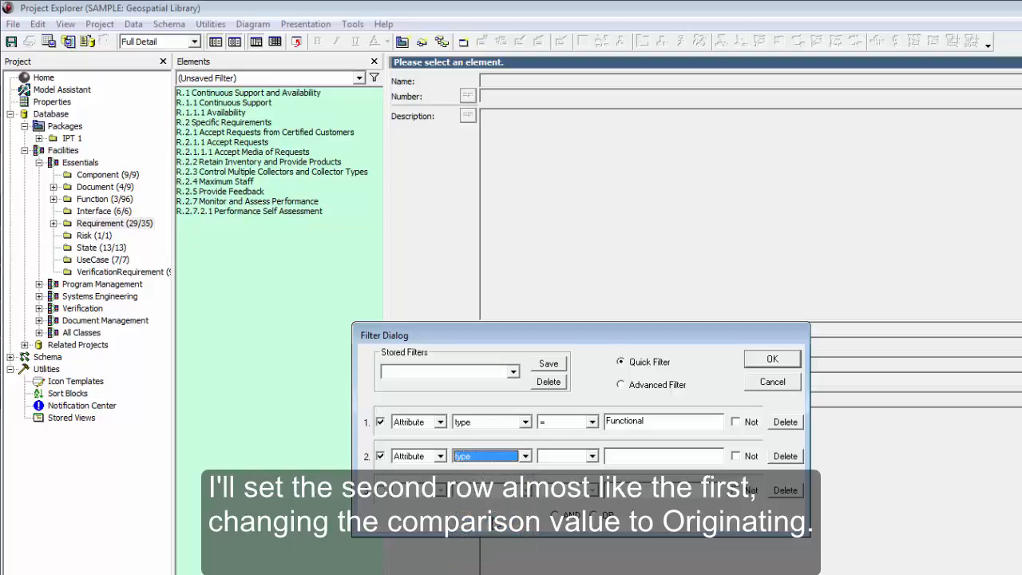
pyautogui.click(553, 461)
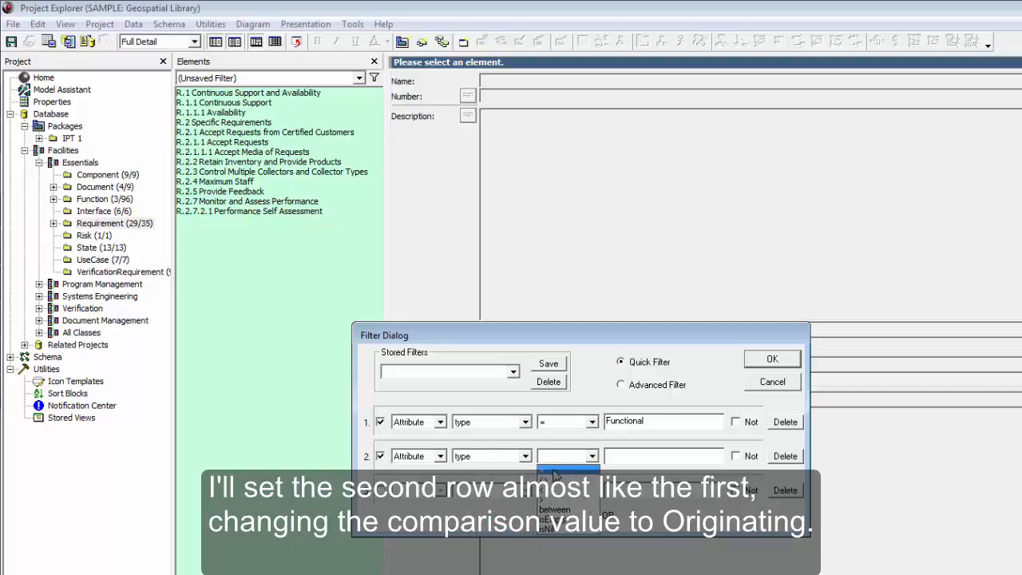
pyautogui.click(553, 472)
pyautogui.click(611, 457)
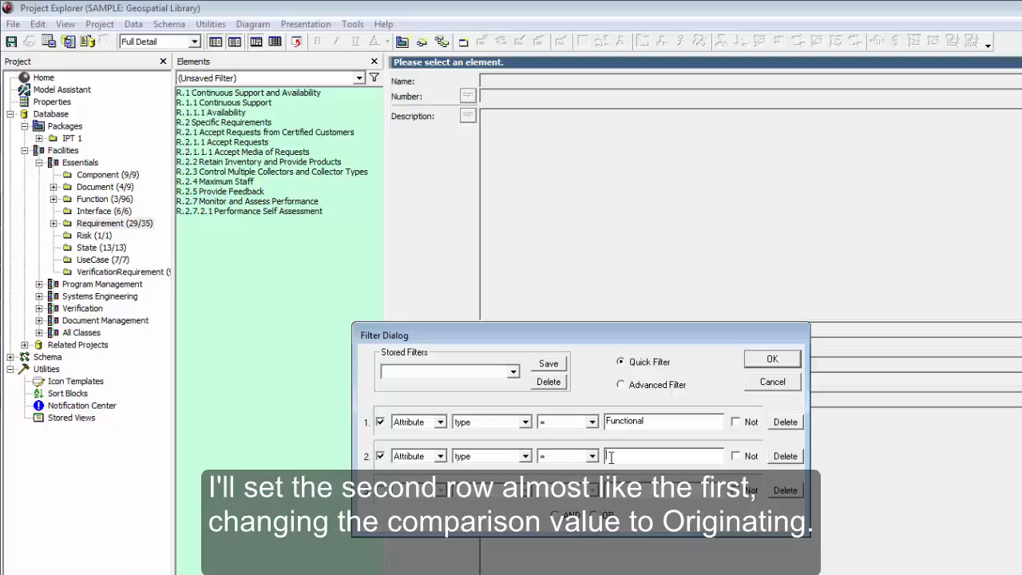
pyautogui.write('Originating')
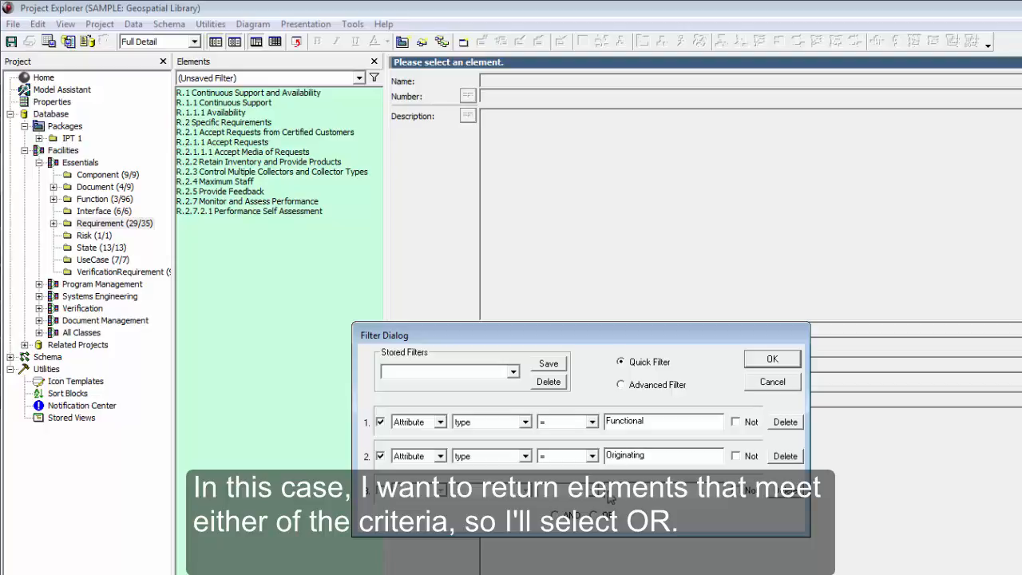
# - Combine the Functional and Originating criteria with OR and apply the unsaved filter
pyautogui.click(595, 514)
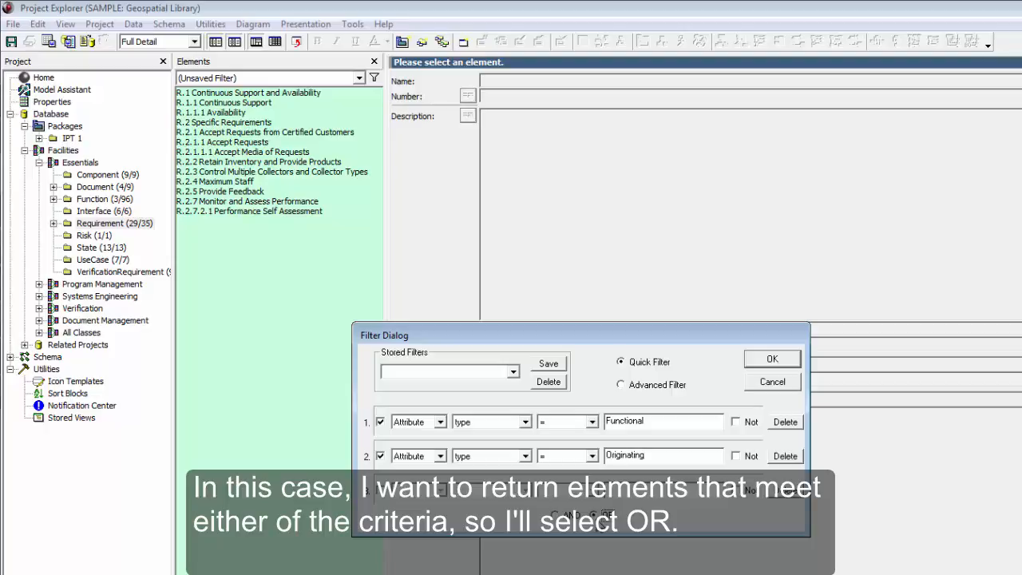
pyautogui.click(760, 361)
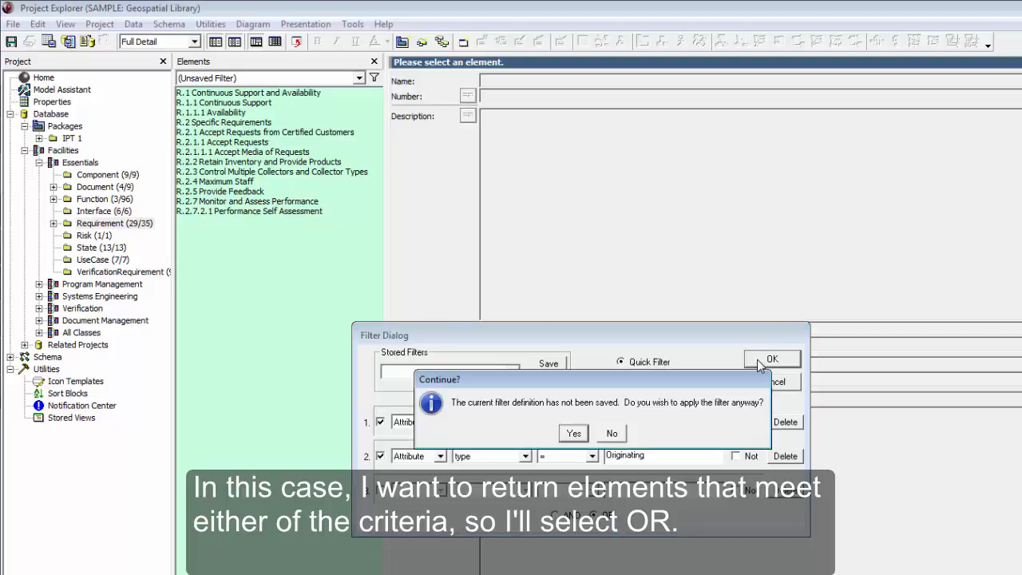
pyautogui.click(574, 434)
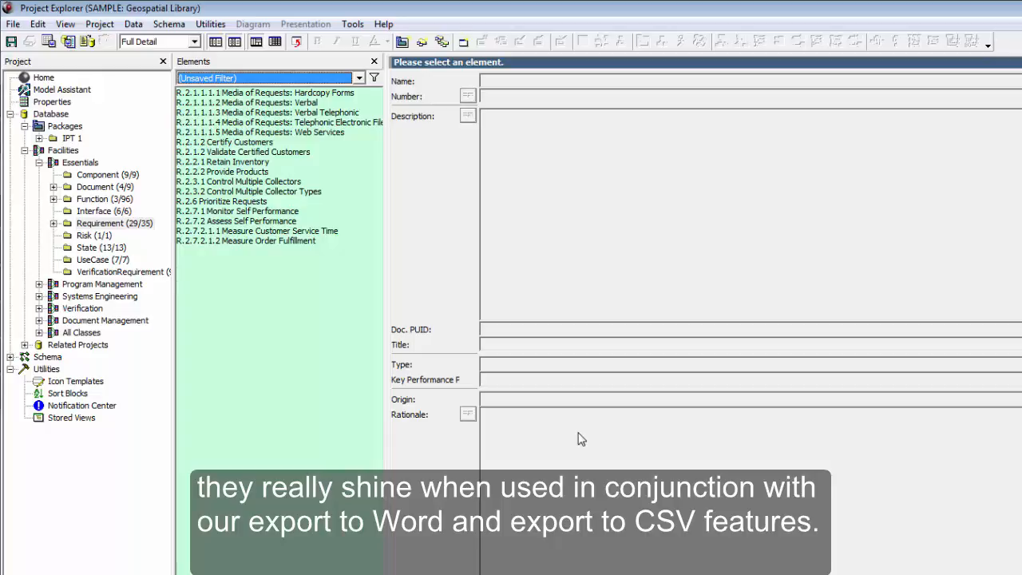
# - Start a CSV export of the Requirement class from the File menu
pyautogui.click(13, 24)
pyautogui.moveTo(53, 121)
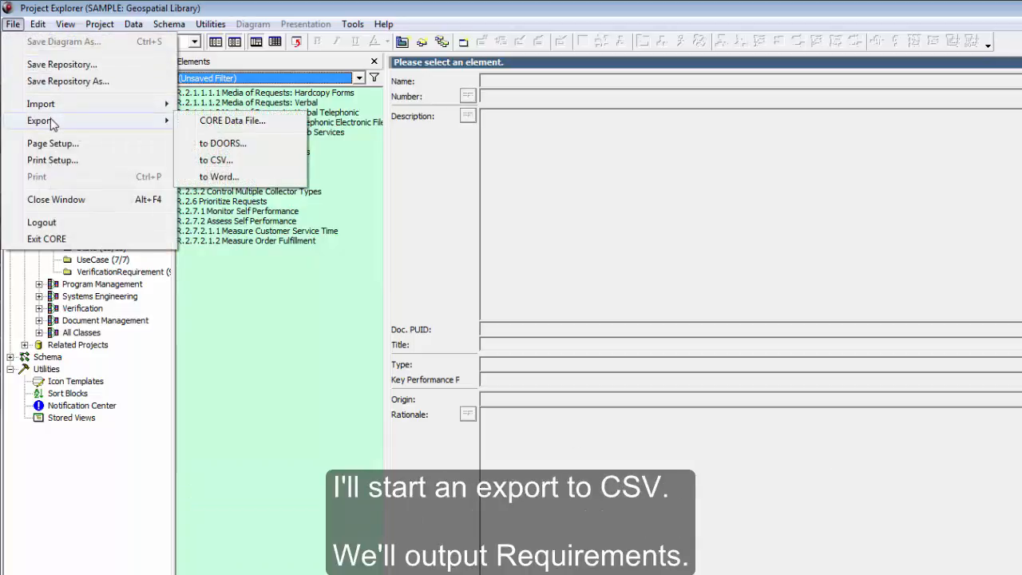
pyautogui.click(217, 160)
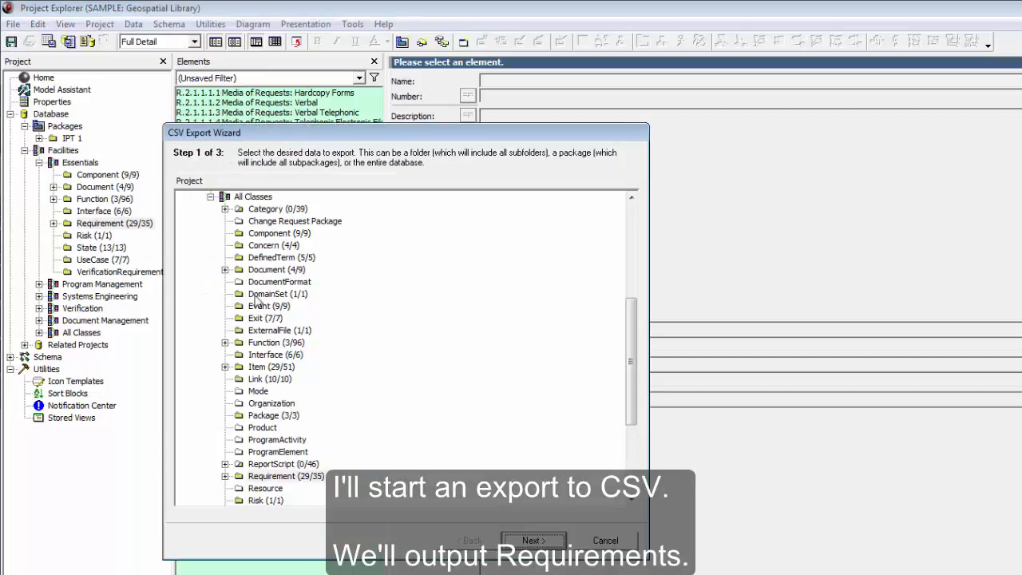
pyautogui.click(292, 475)
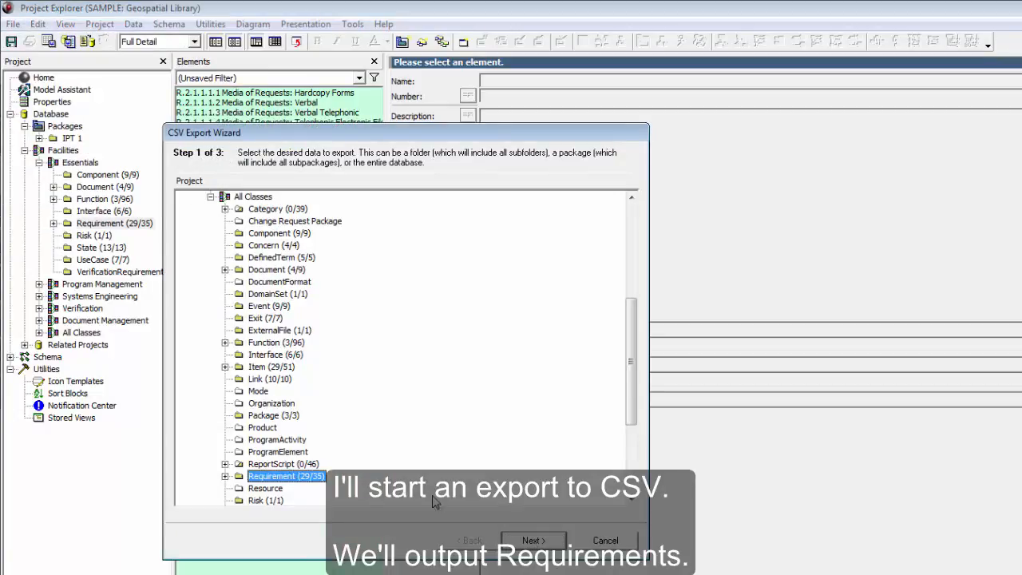
pyautogui.click(518, 540)
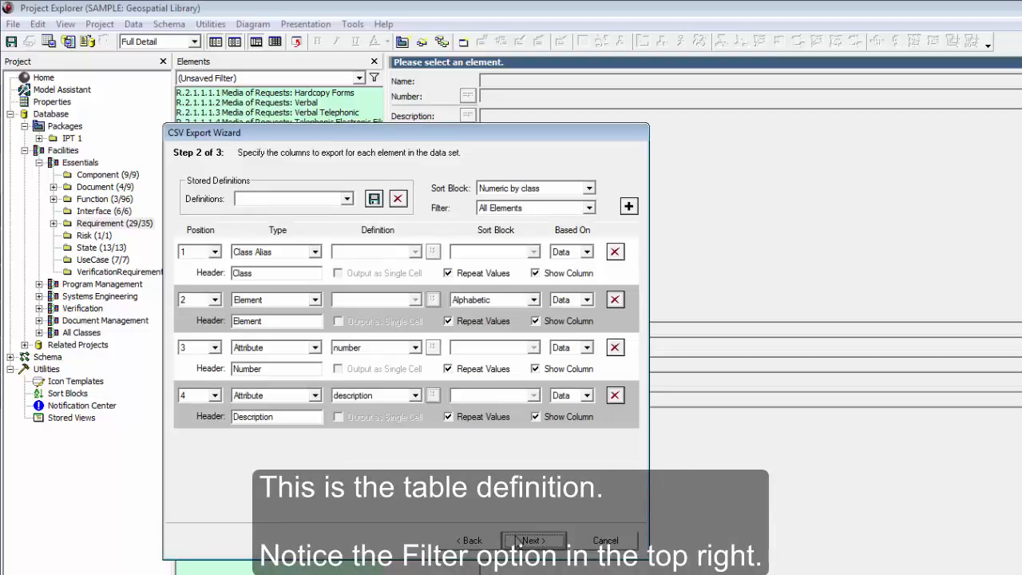
# - Limit the export to the Functional Requirements filter and run the export
pyautogui.click(542, 210)
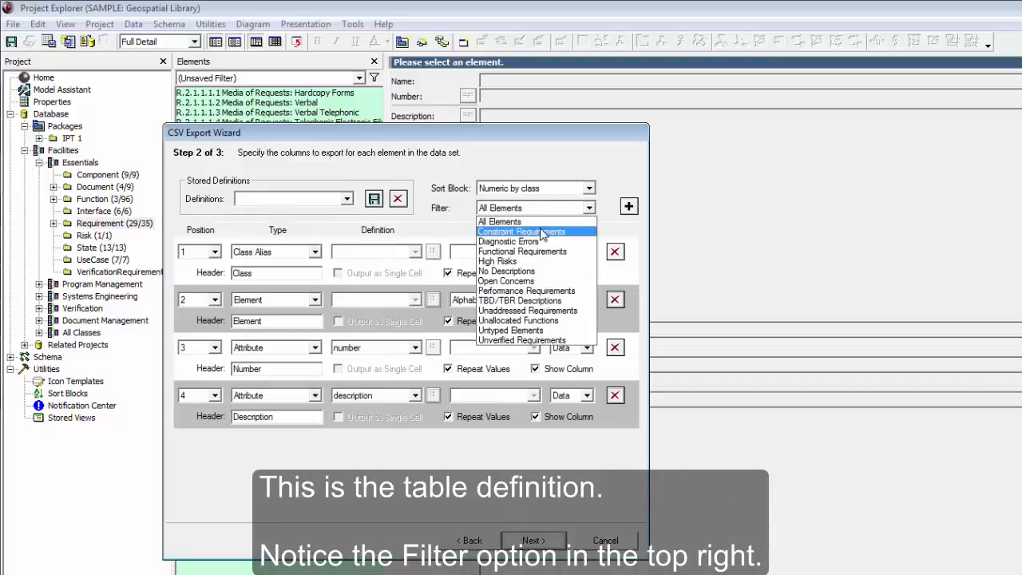
pyautogui.click(542, 252)
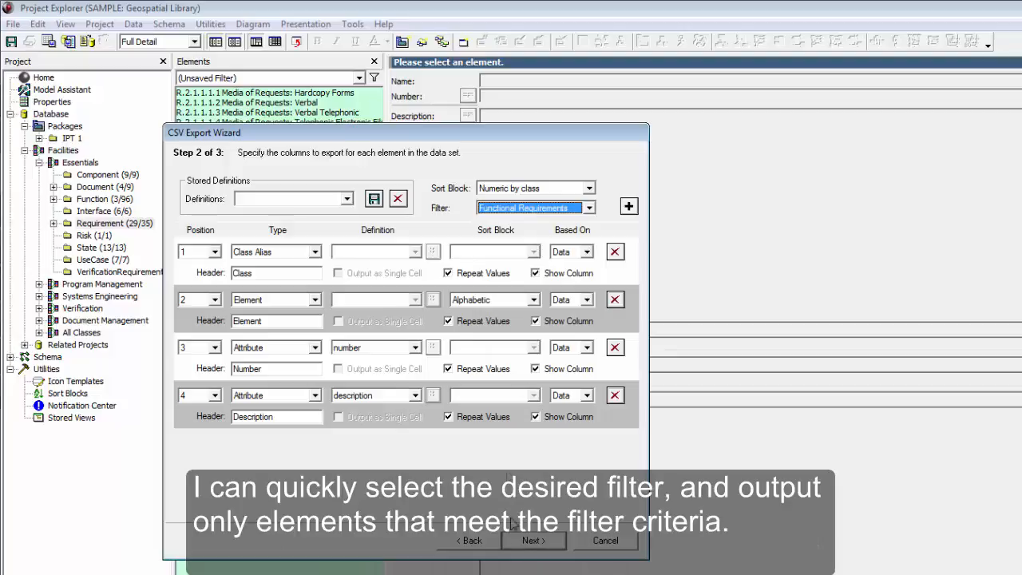
pyautogui.click(522, 546)
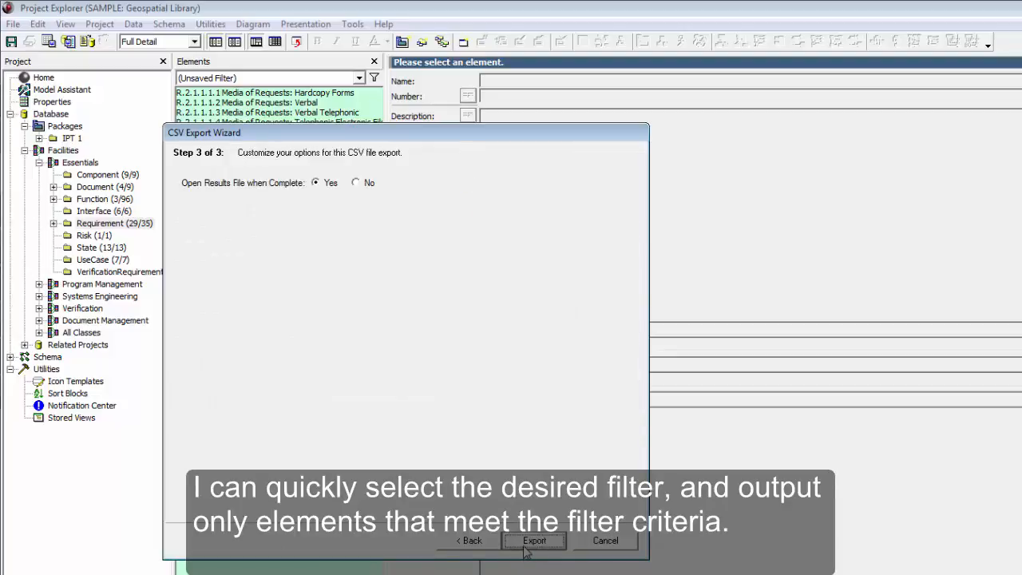
pyautogui.click(525, 543)
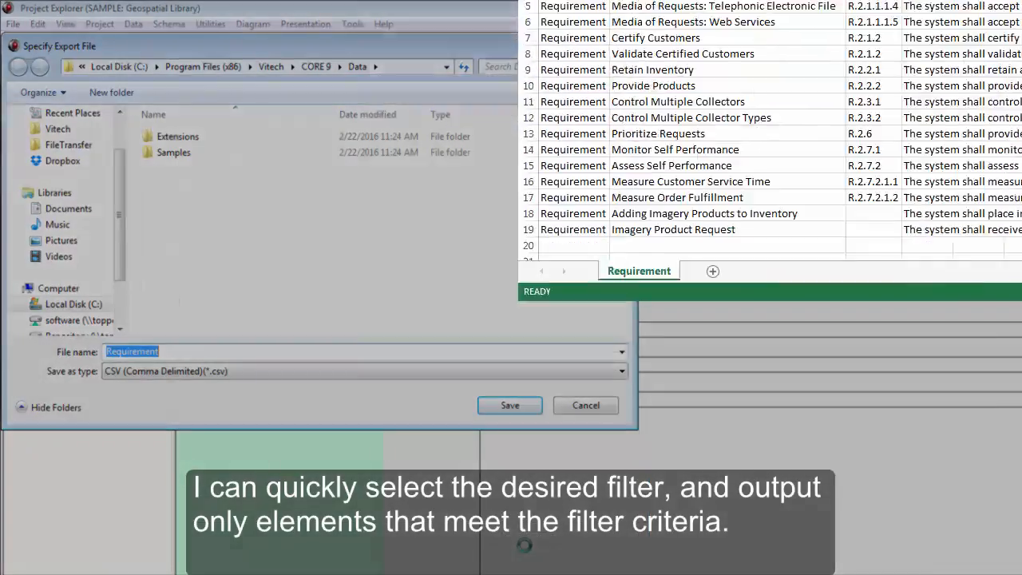